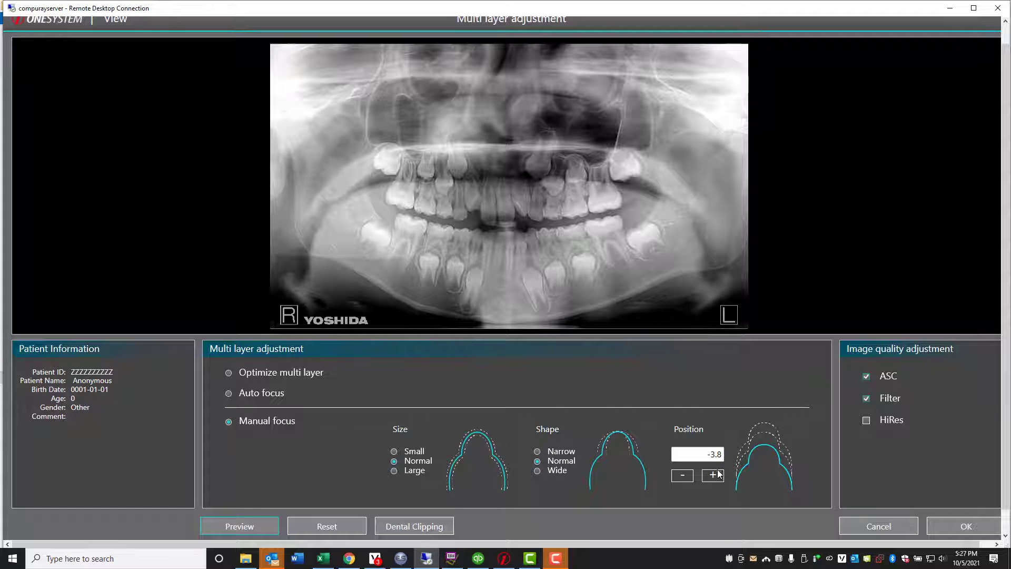
# Step: Set the manual focus position to -1.0 and preview the panoramic image with the new focal layer
pyautogui.click(719, 474)
pyautogui.click(717, 475)
pyautogui.click(715, 477)
pyautogui.click(715, 476)
pyautogui.click(714, 476)
pyautogui.click(714, 476)
pyautogui.click(714, 476)
pyautogui.click(714, 476)
pyautogui.click(248, 524)
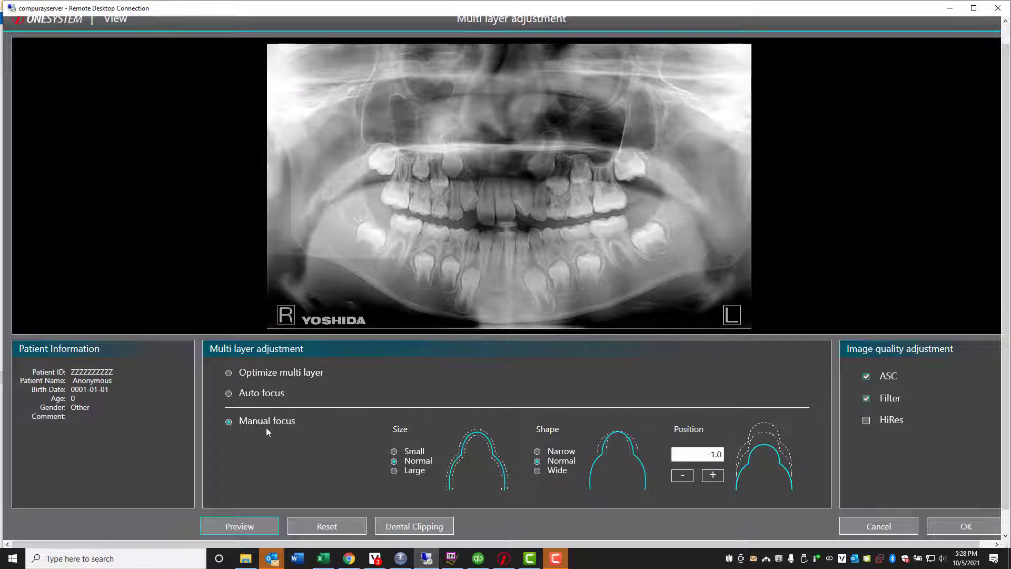
# Step: Set up dental clipping with 18 intraoral images, fitting the guide line to the bite with its ends at the last molars, and proceed to image selection
pyautogui.click(400, 526)
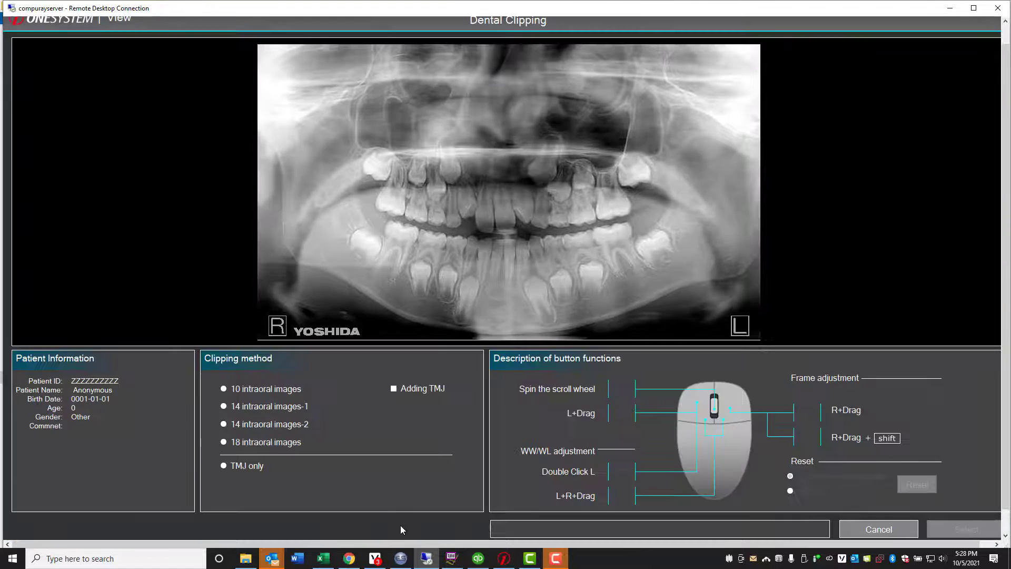
pyautogui.click(265, 443)
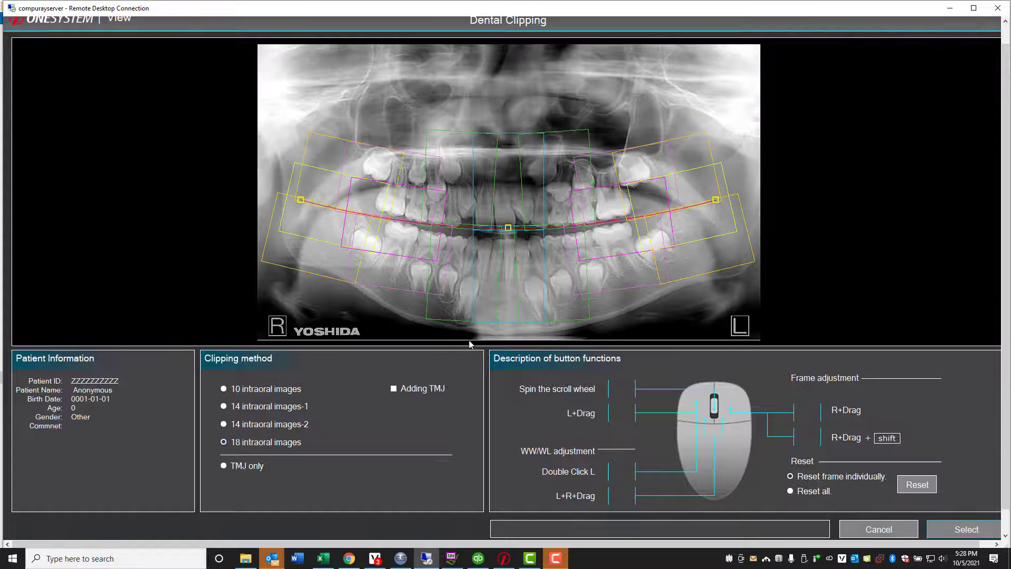
pyautogui.moveTo(509, 228); pyautogui.dragTo(511, 234)
pyautogui.moveTo(714, 202); pyautogui.dragTo(658, 210)
pyautogui.moveTo(300, 200); pyautogui.dragTo(352, 202)
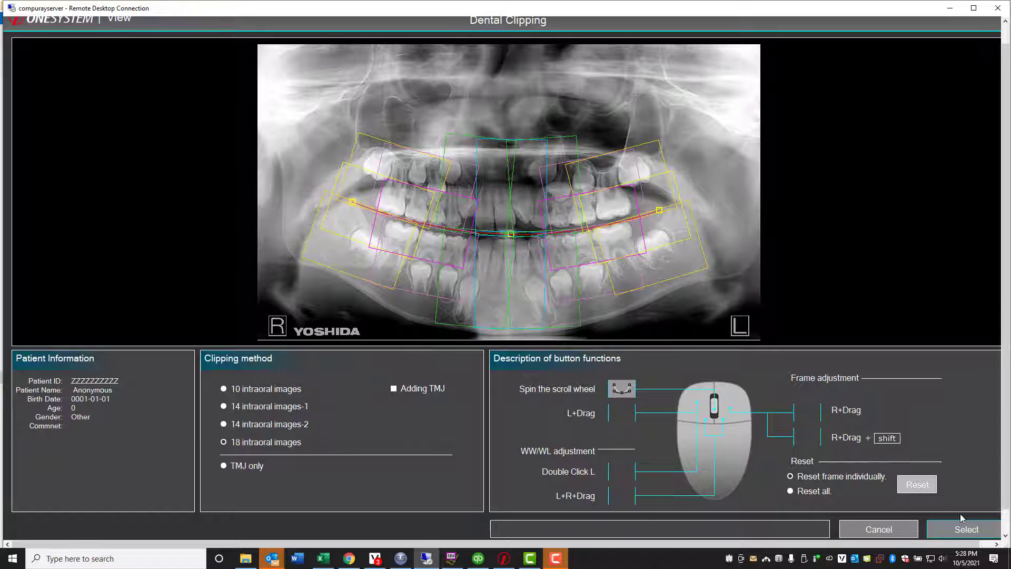
pyautogui.click(965, 529)
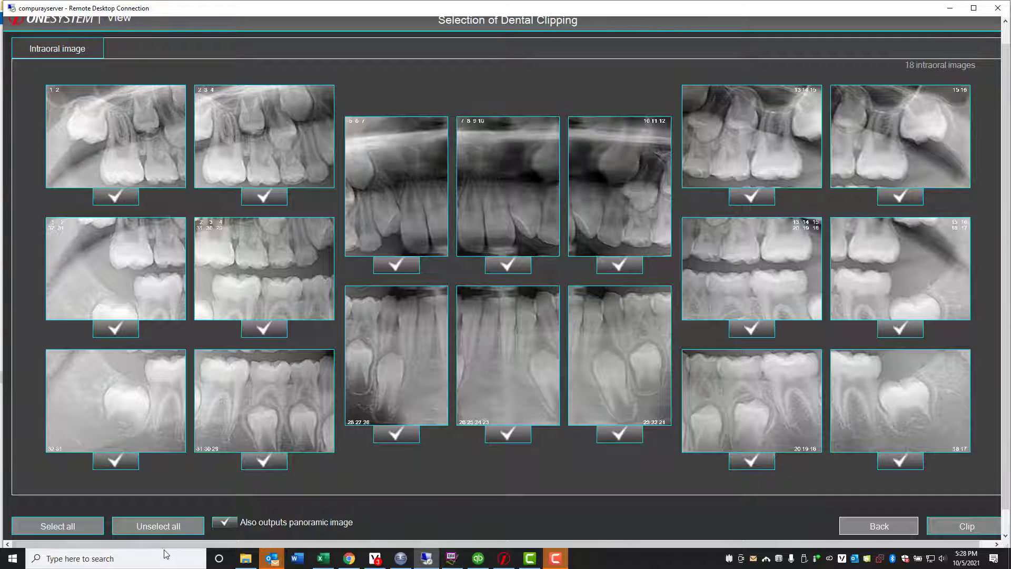
# Step: Restrict the selection to the four bitewing images, two per side, and clip them along with the panoramic image
pyautogui.click(158, 526)
pyautogui.click(113, 328)
pyautogui.click(266, 329)
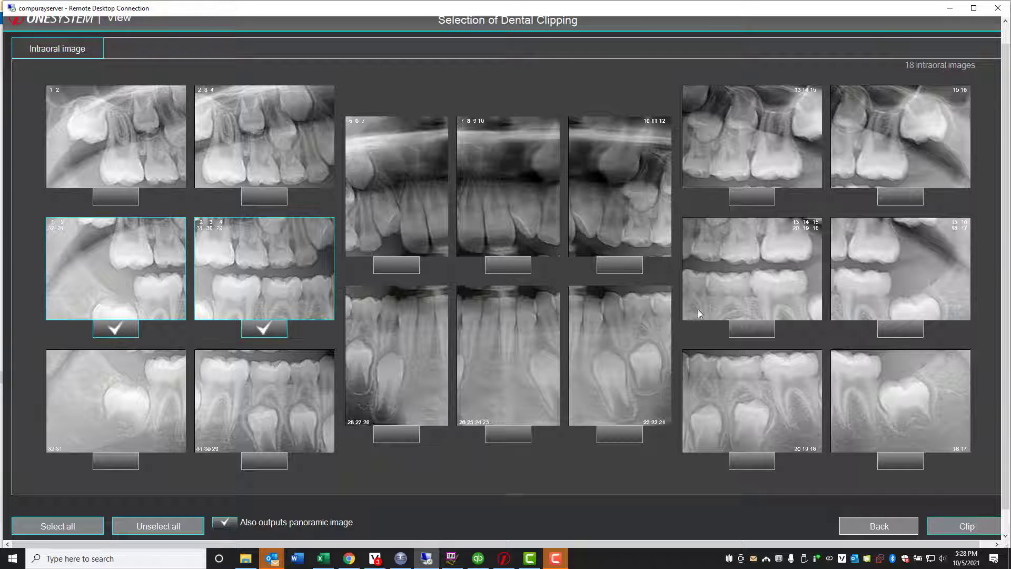
pyautogui.click(753, 329)
pyautogui.click(897, 329)
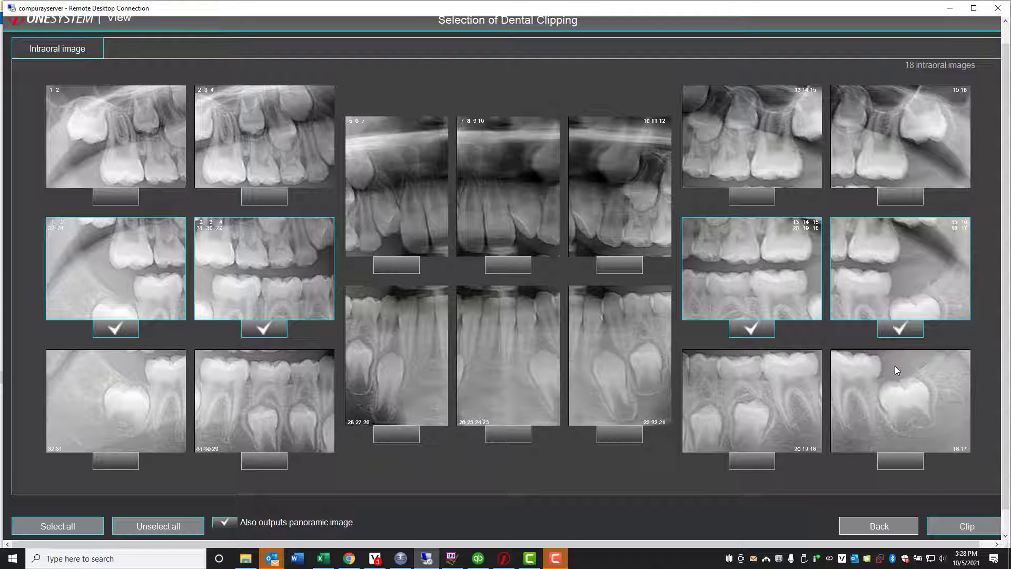
pyautogui.click(962, 527)
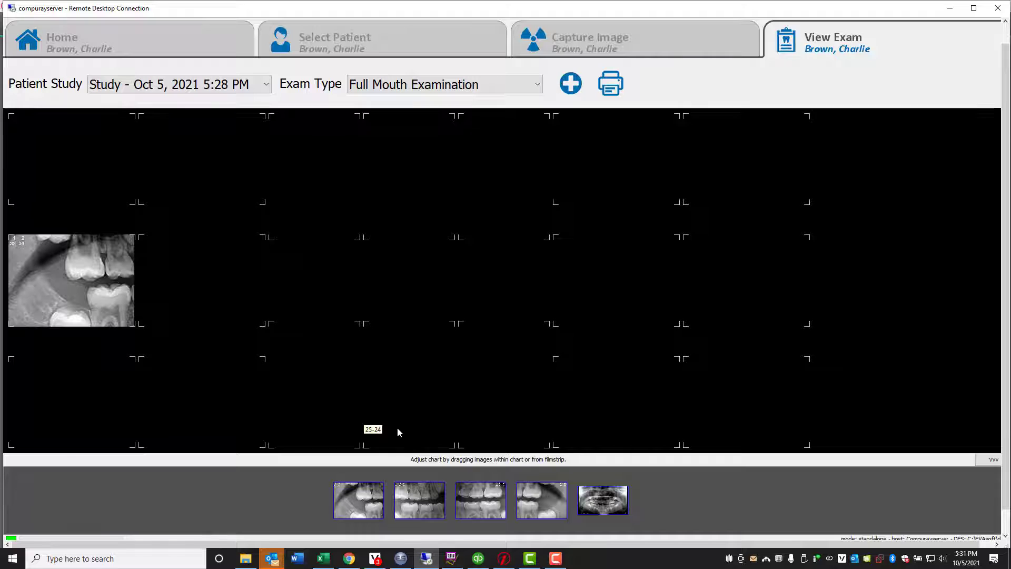
# Step: Place the three remaining bitewing images in their matching middle-row slots of the full mouth chart
pyautogui.moveTo(416, 509); pyautogui.dragTo(213, 270)
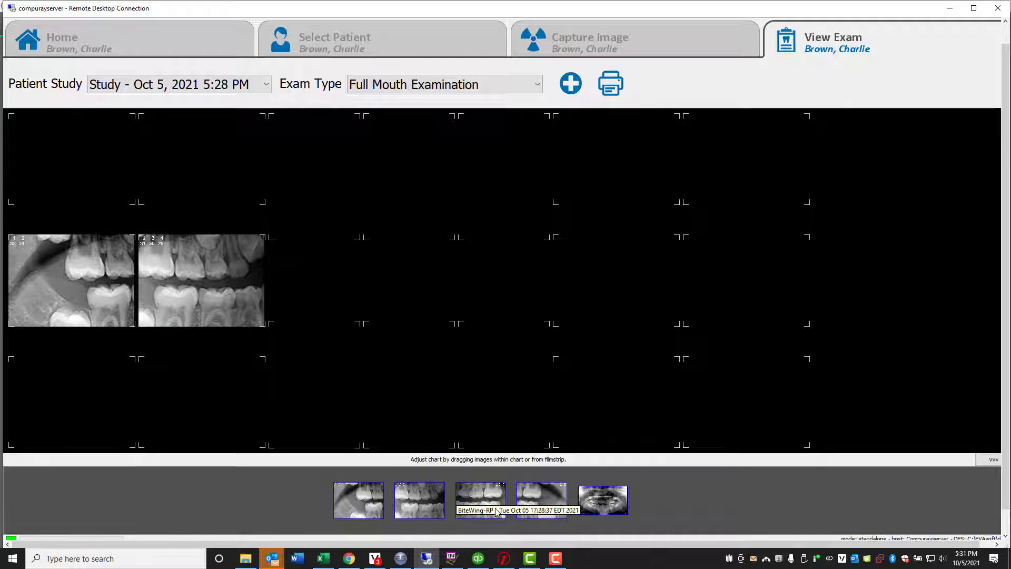
pyautogui.moveTo(488, 507); pyautogui.dragTo(597, 300)
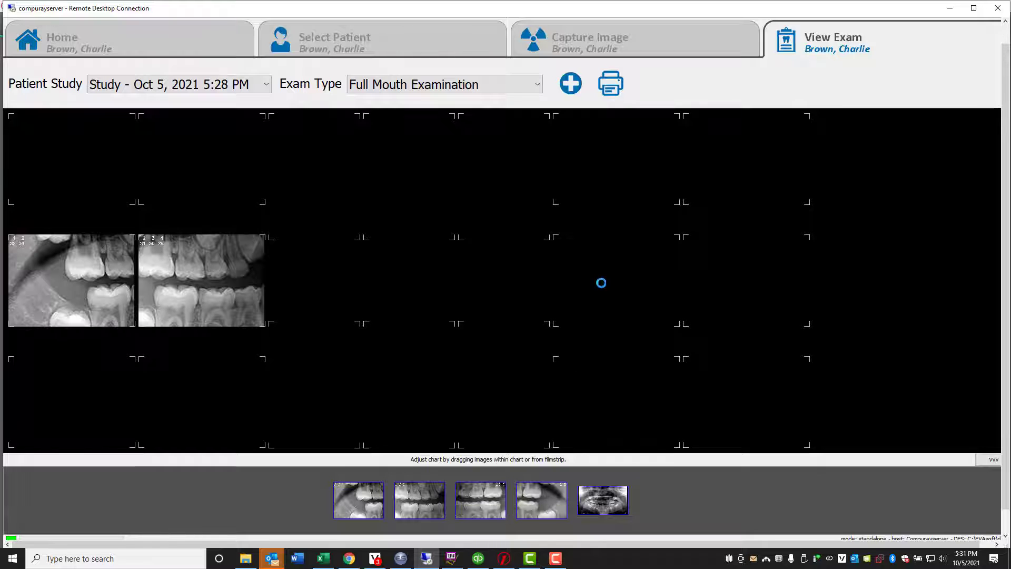
pyautogui.moveTo(740, 270); pyautogui.dragTo(740, 271)
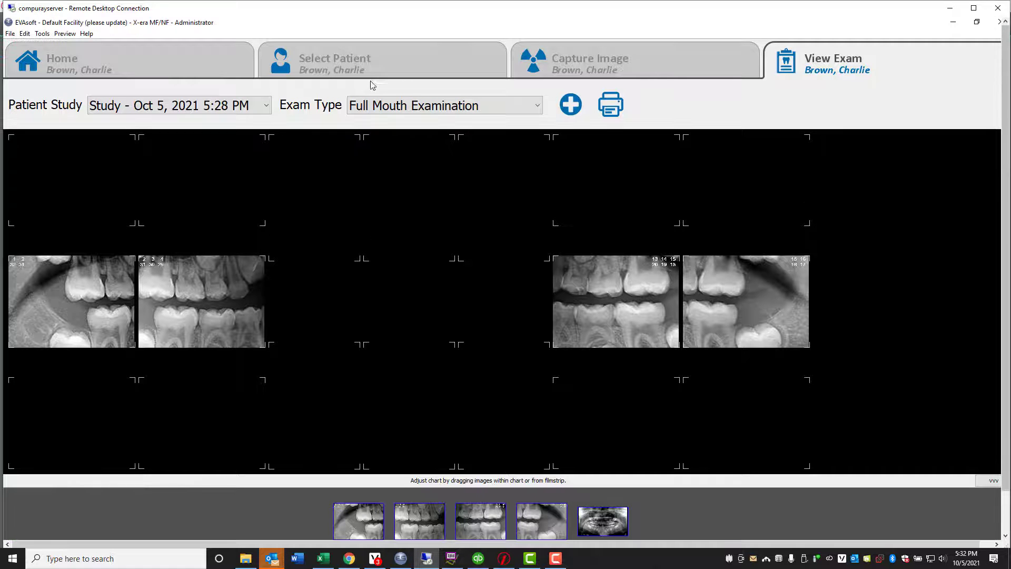
# Step: Return to image capture, append new images to the current study, and start a single-image acquisition from the X-era device
pyautogui.click(577, 69)
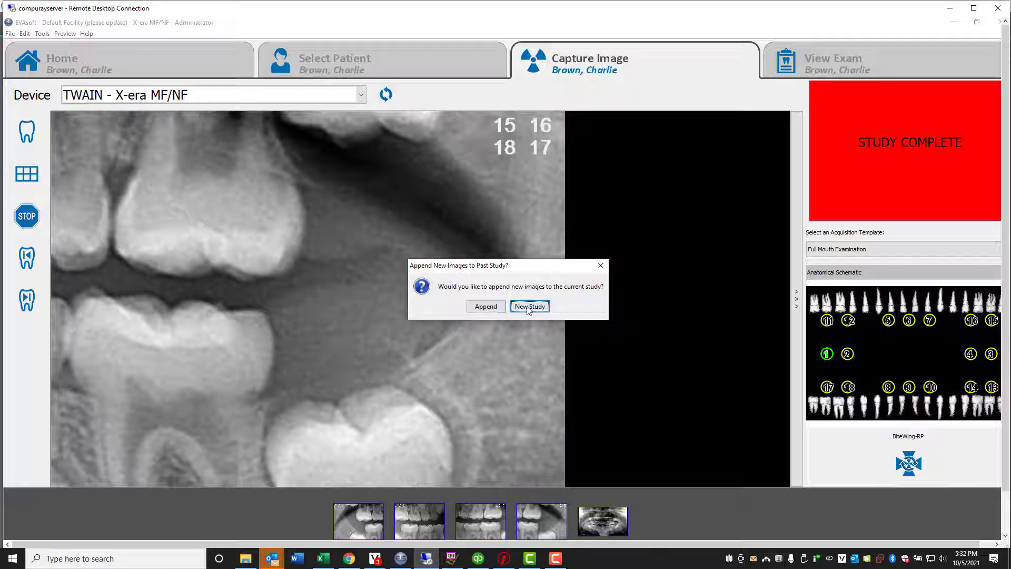
pyautogui.click(500, 310)
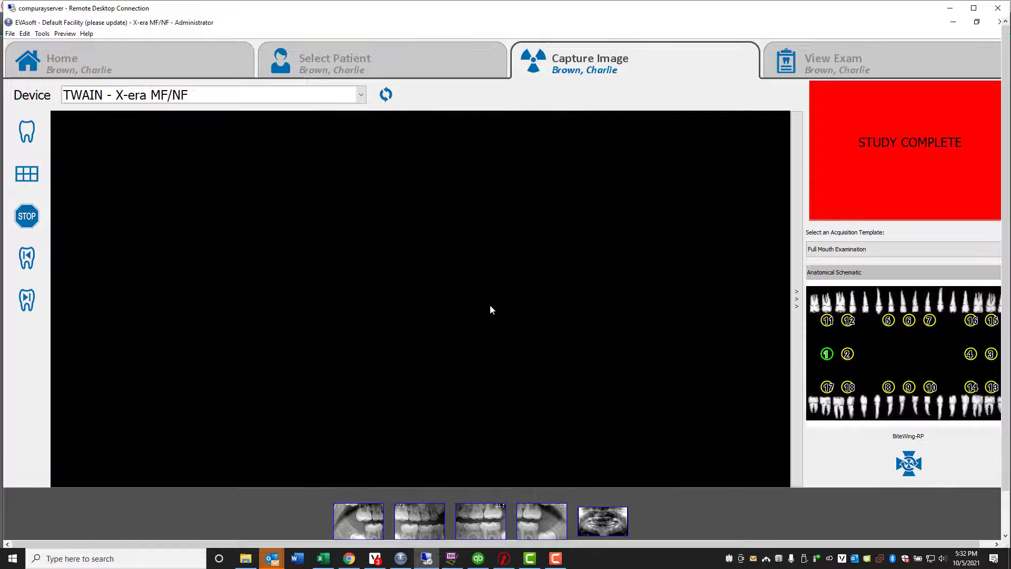
pyautogui.click(28, 130)
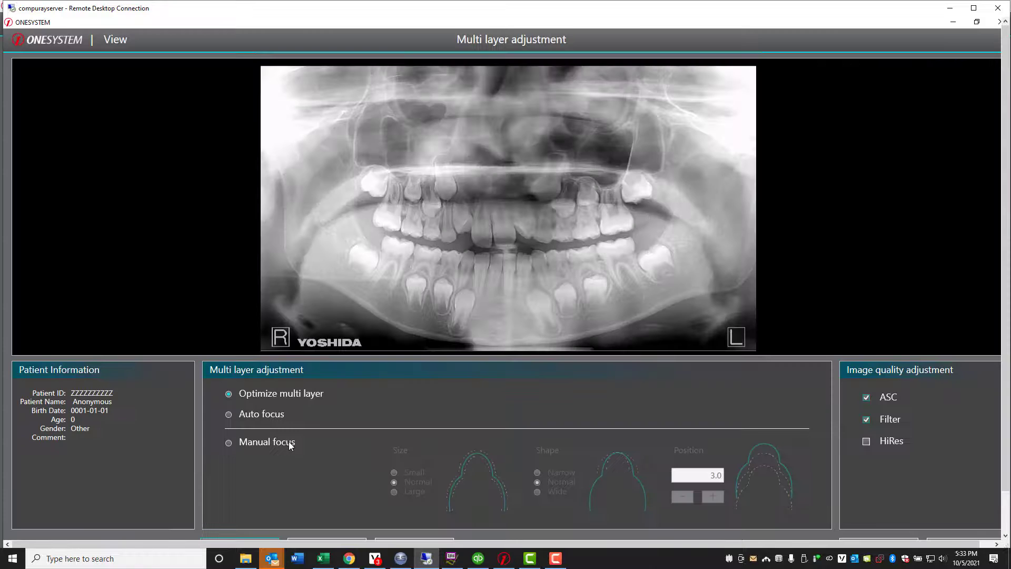
# Step: Switch the multi layer adjustment to manual focus, set the position to -1.4, and preview the panoramic image
pyautogui.click(289, 441)
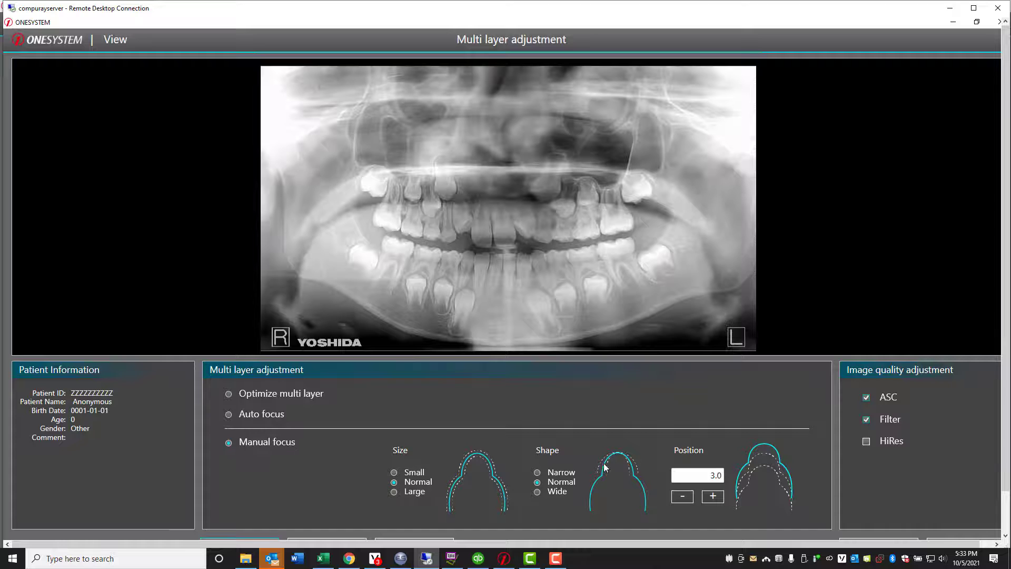
pyautogui.click(688, 497)
pyautogui.click(689, 497)
pyautogui.click(689, 497)
pyautogui.click(688, 497)
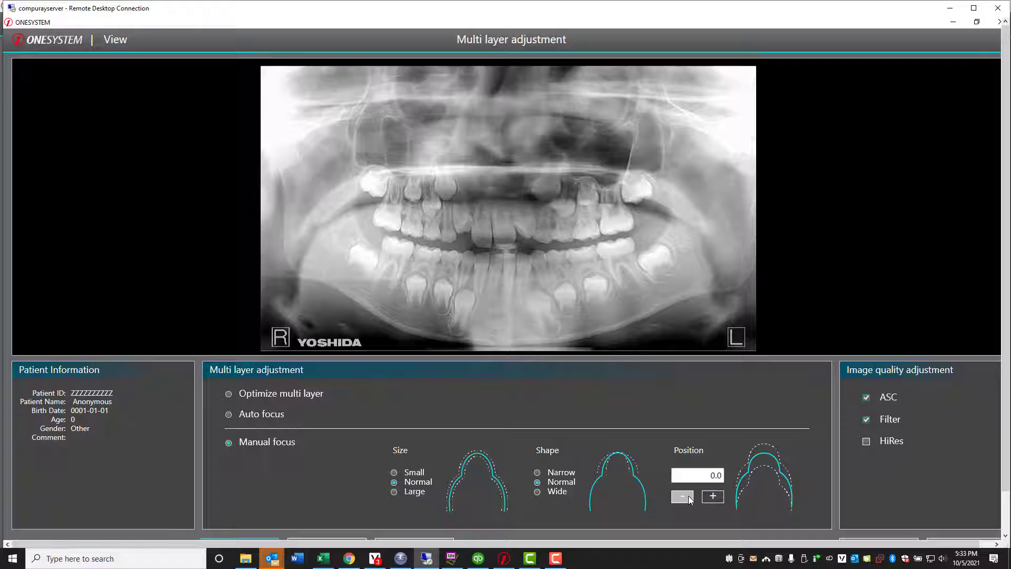
pyautogui.click(682, 497)
pyautogui.click(688, 495)
pyautogui.click(688, 495)
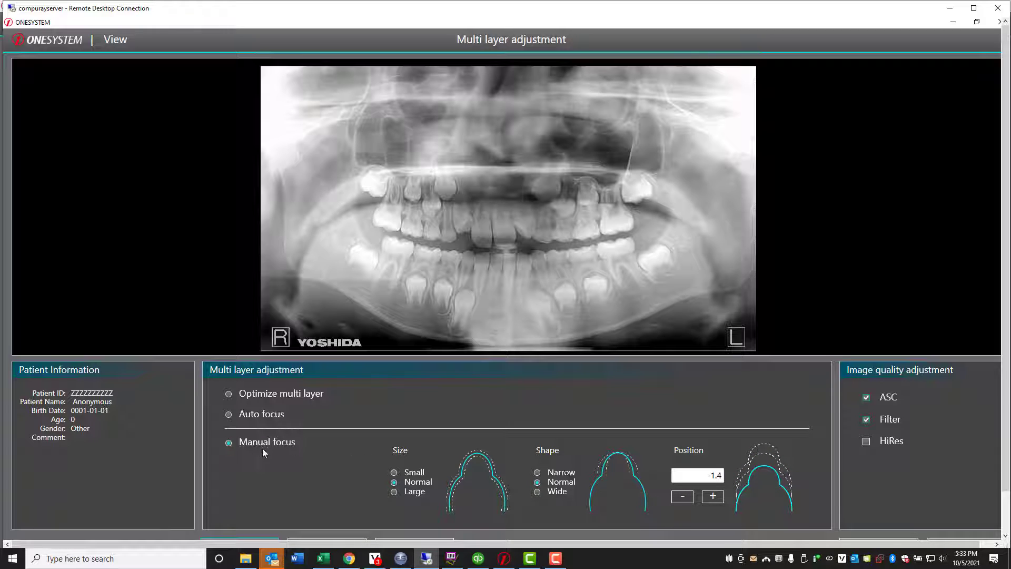
pyautogui.click(1007, 508)
pyautogui.click(254, 496)
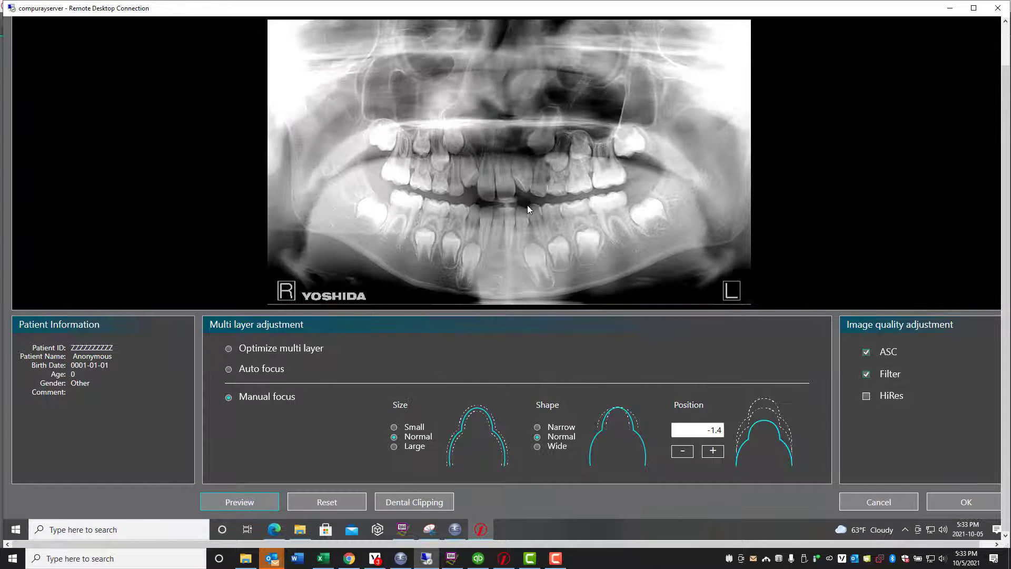
# Step: Start dental clipping with 18 intraoral images, pull both guide line ends inward to the last molars, and proceed to image selection
pyautogui.click(438, 501)
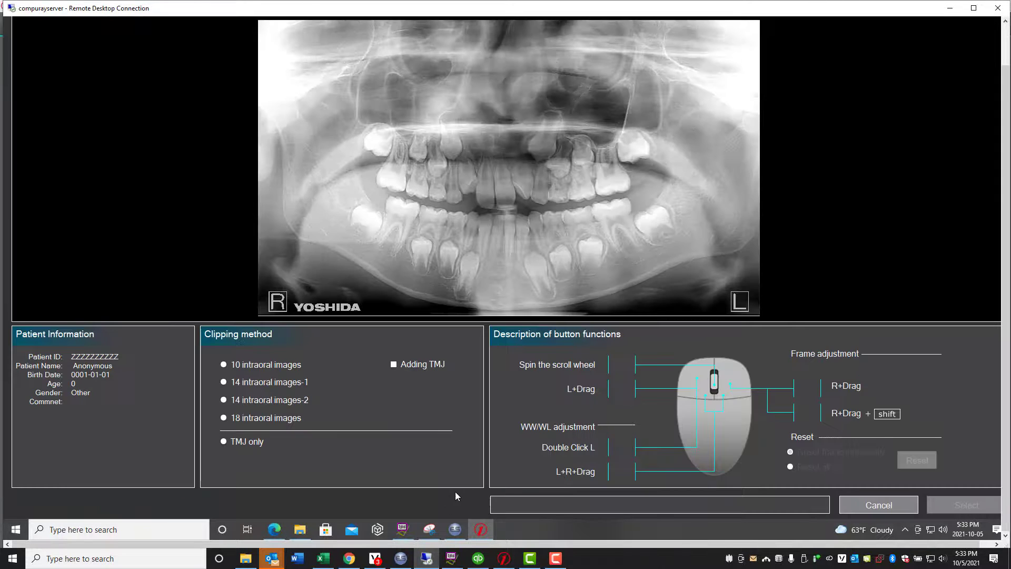
pyautogui.click(274, 419)
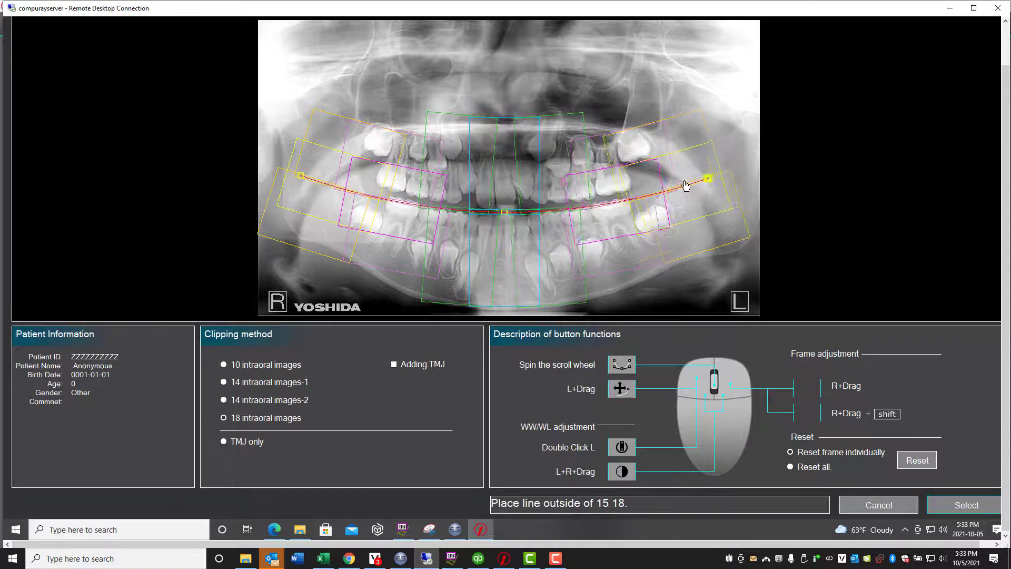
pyautogui.moveTo(689, 181); pyautogui.dragTo(662, 184)
pyautogui.moveTo(301, 175); pyautogui.dragTo(352, 174)
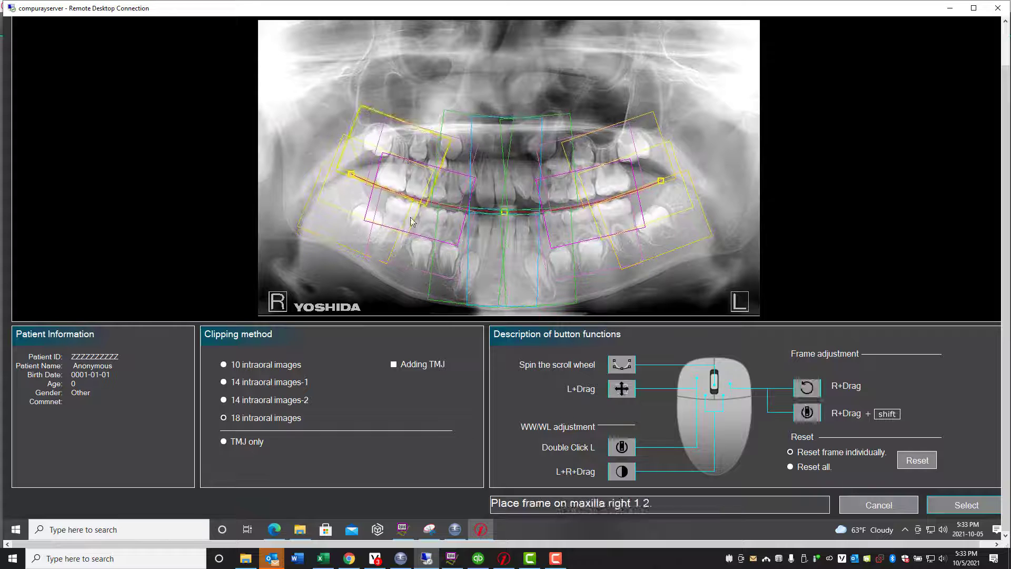
pyautogui.click(947, 503)
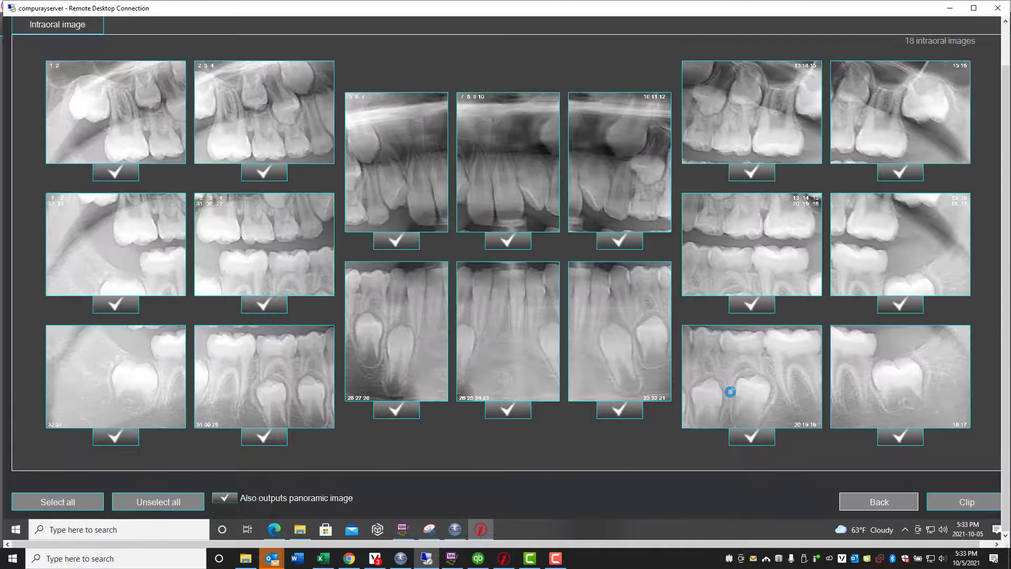
# Step: Select only the six anterior images, three upper and three lower, and clip them along with the panoramic image
pyautogui.click(187, 505)
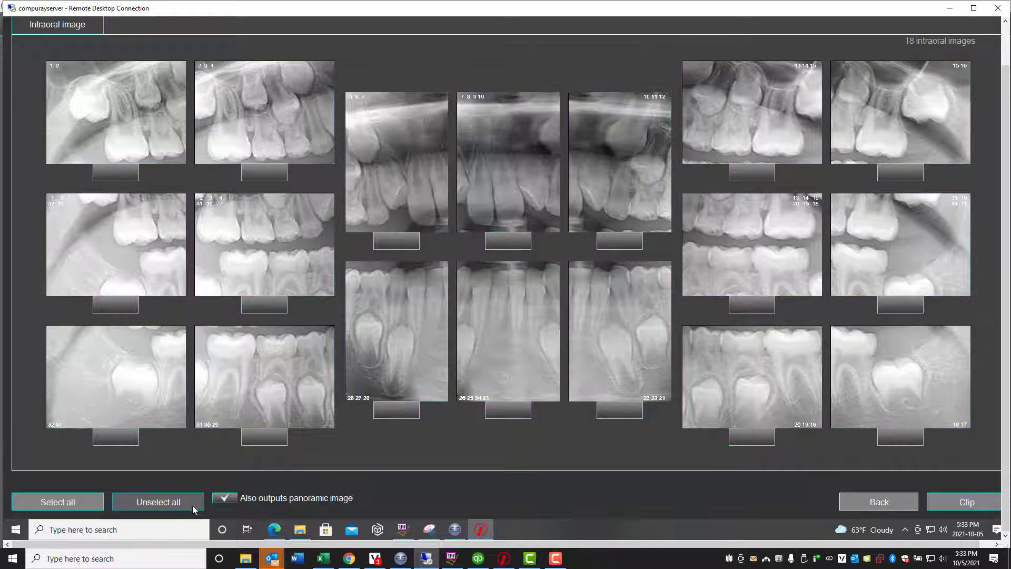
pyautogui.click(393, 242)
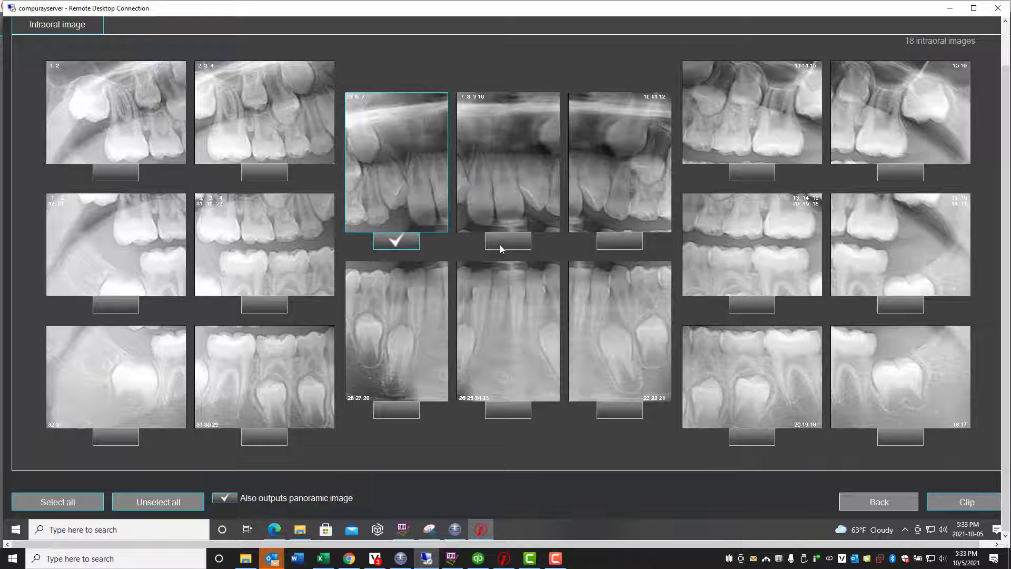
pyautogui.click(500, 245)
pyautogui.click(638, 244)
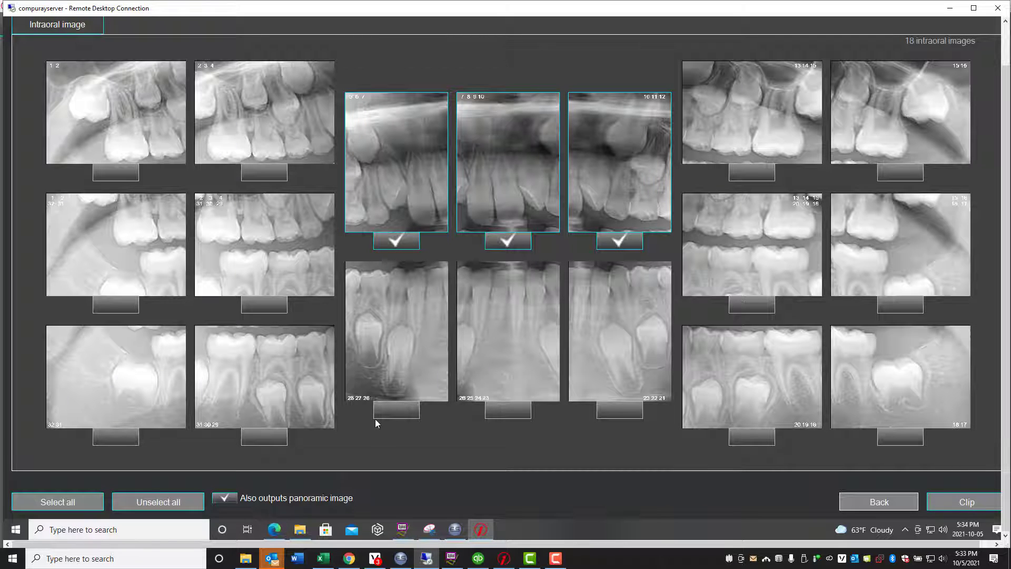
pyautogui.click(396, 415)
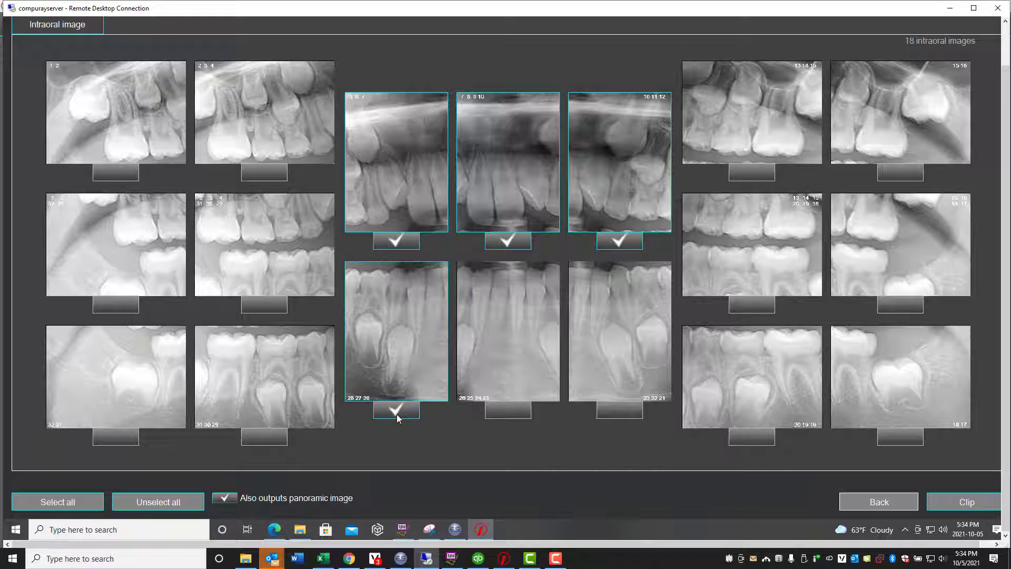
pyautogui.click(520, 412)
pyautogui.click(629, 413)
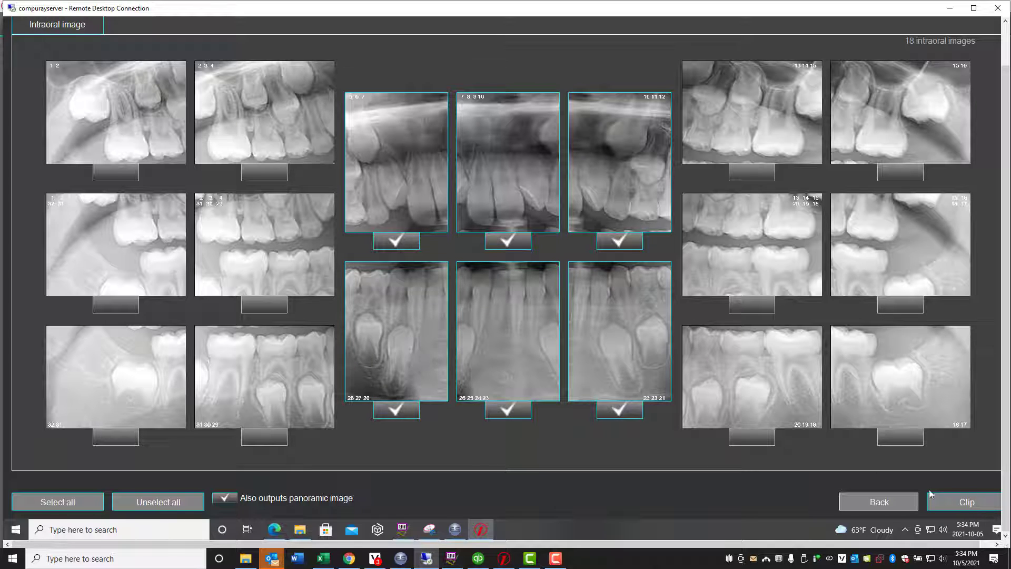
pyautogui.click(966, 505)
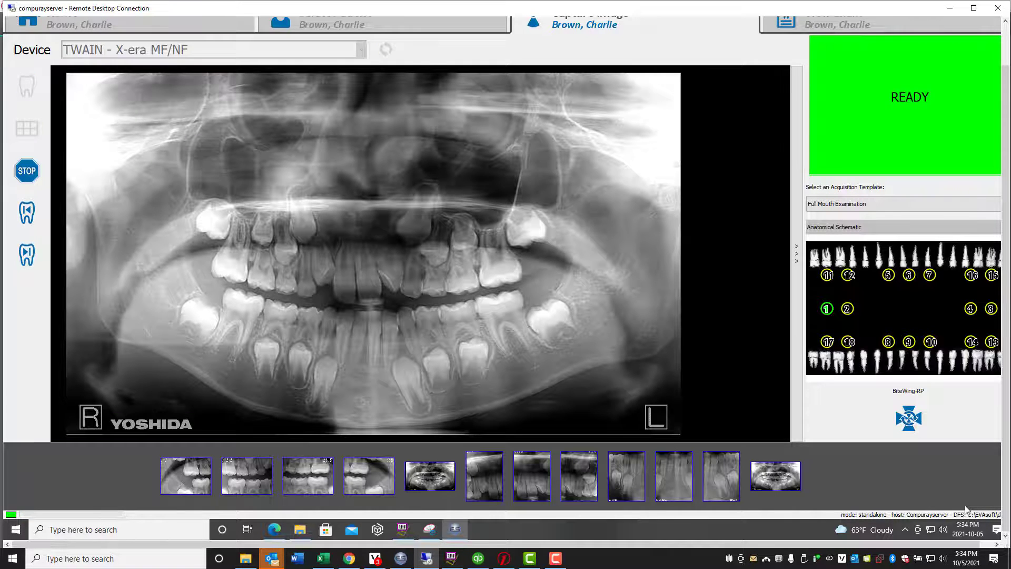
# Step: View the exam and place the three upper and three lower anterior images in the central slots of the full mouth chart
pyautogui.click(826, 31)
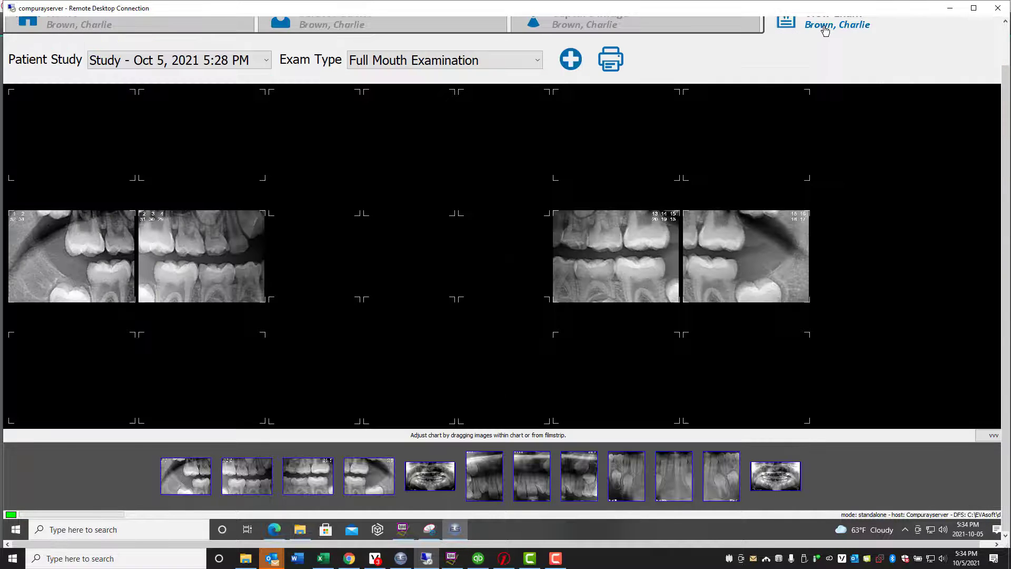
pyautogui.moveTo(486, 480); pyautogui.dragTo(384, 262)
pyautogui.moveTo(324, 159); pyautogui.dragTo(325, 159)
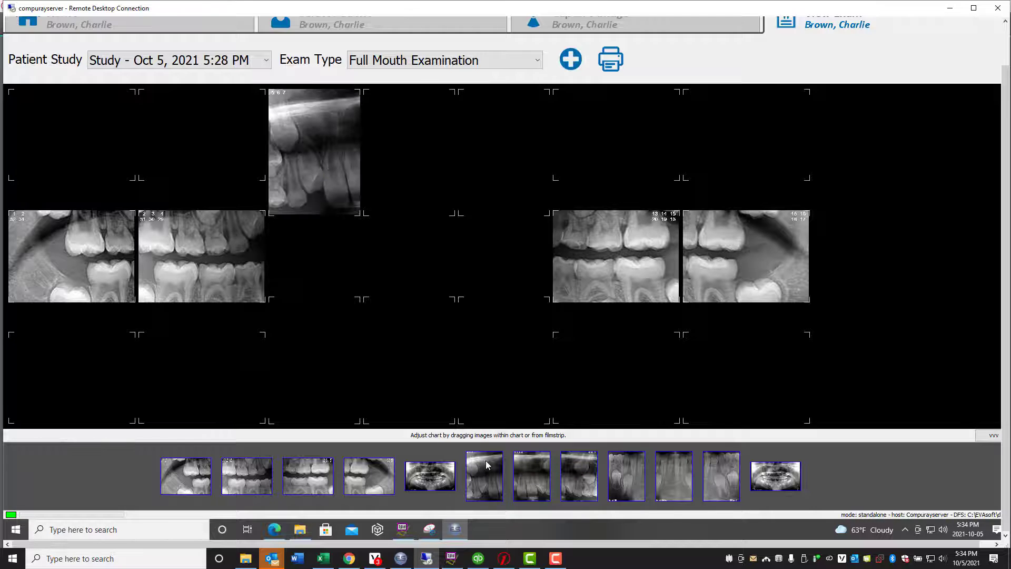
pyautogui.moveTo(527, 487); pyautogui.dragTo(406, 172)
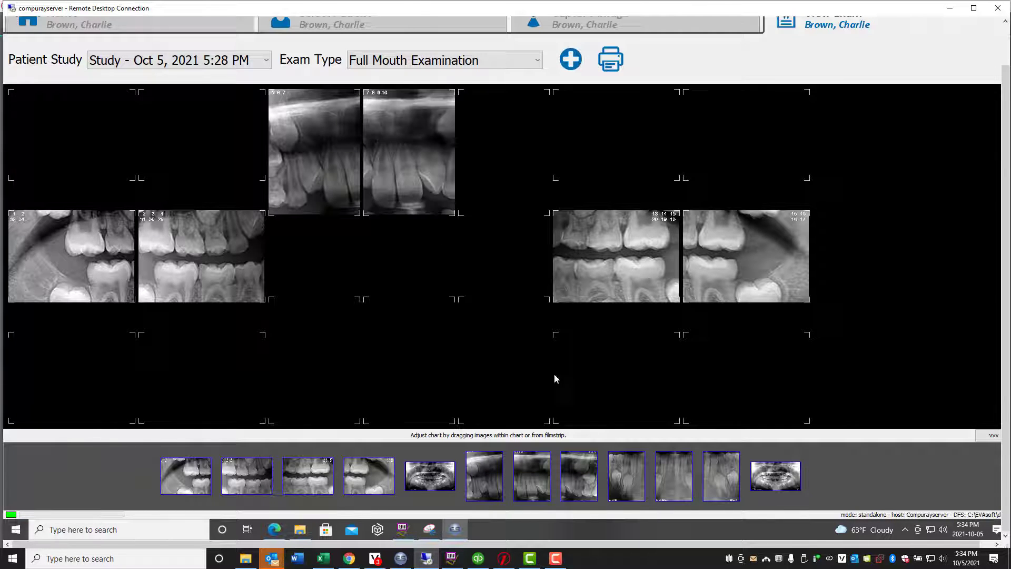
pyautogui.moveTo(579, 477); pyautogui.dragTo(528, 199)
pyautogui.moveTo(635, 482); pyautogui.dragTo(312, 369)
pyautogui.moveTo(674, 477); pyautogui.dragTo(430, 362)
pyautogui.moveTo(721, 477); pyautogui.dragTo(482, 364)
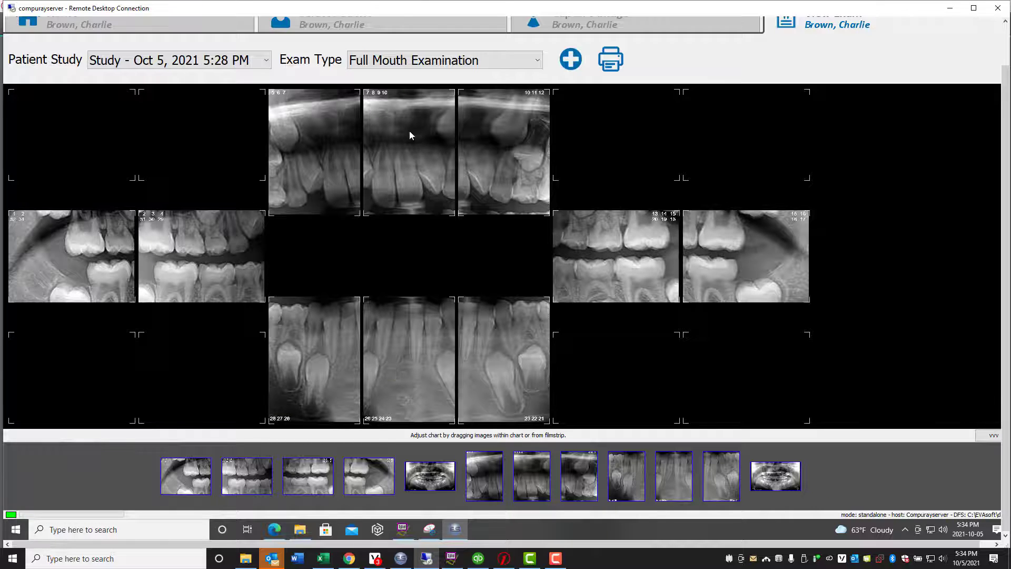
# Step: Open the upper anterior image of teeth 7 8 9 10 for diagnosis and lighten it with the brightness/contrast adjustment
pyautogui.doubleClick(407, 147)
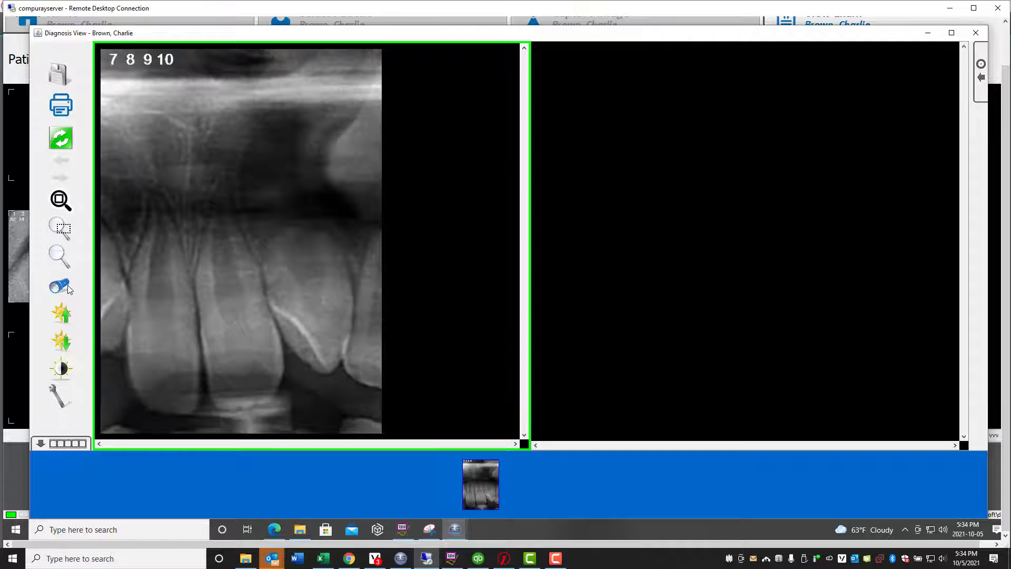
pyautogui.click(61, 369)
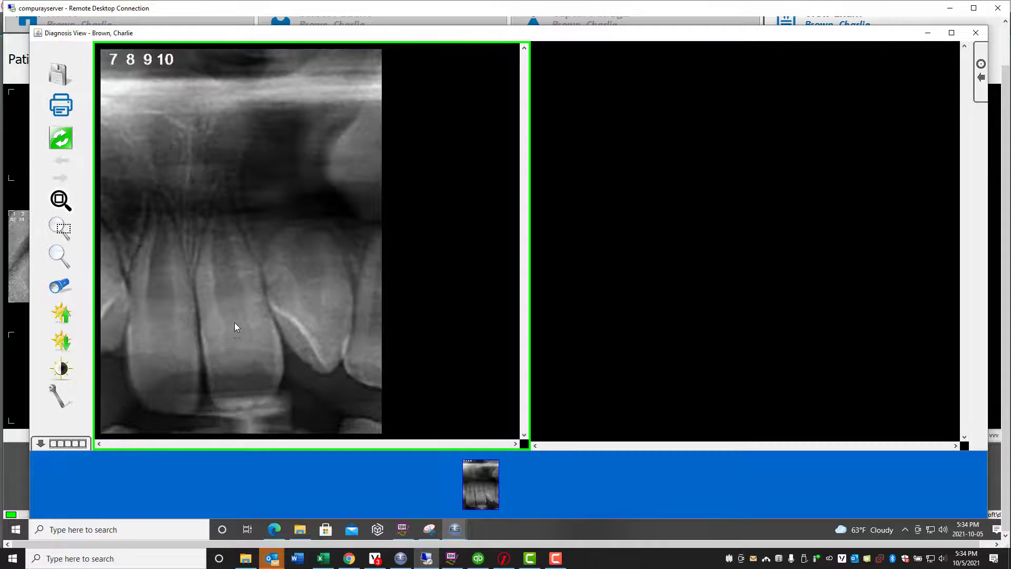
pyautogui.moveTo(235, 323); pyautogui.dragTo(229, 275)
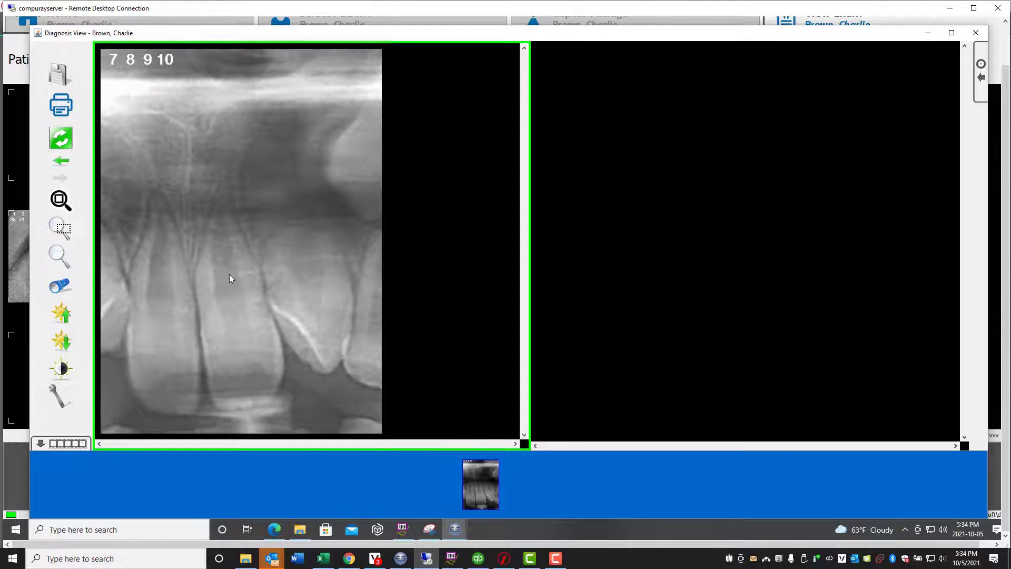
# Step: Close the diagnosis view of teeth 7 8 9 10 and save the brightness changes to the image
pyautogui.click(983, 37)
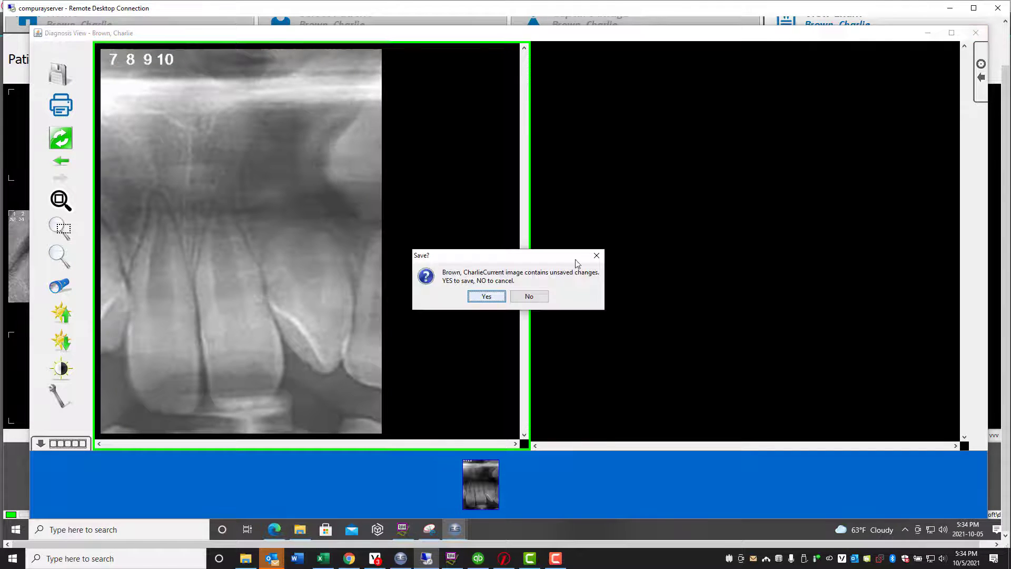
pyautogui.click(479, 296)
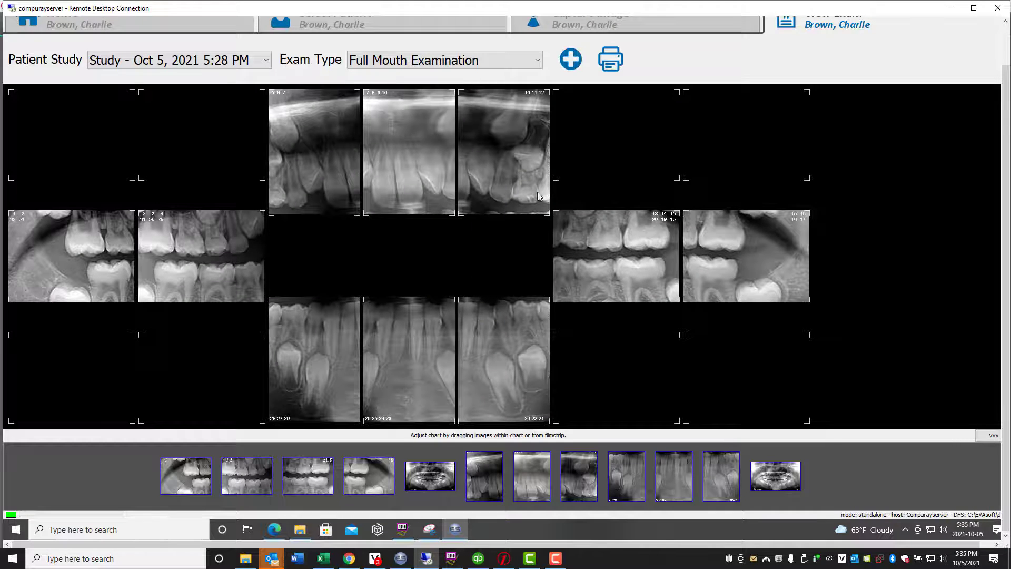
# Step: Open the upper anterior image of teeth 10 11 12 for diagnosis, lighten it with the brightness/contrast adjustment, and save the changes on closing
pyautogui.doubleClick(512, 167)
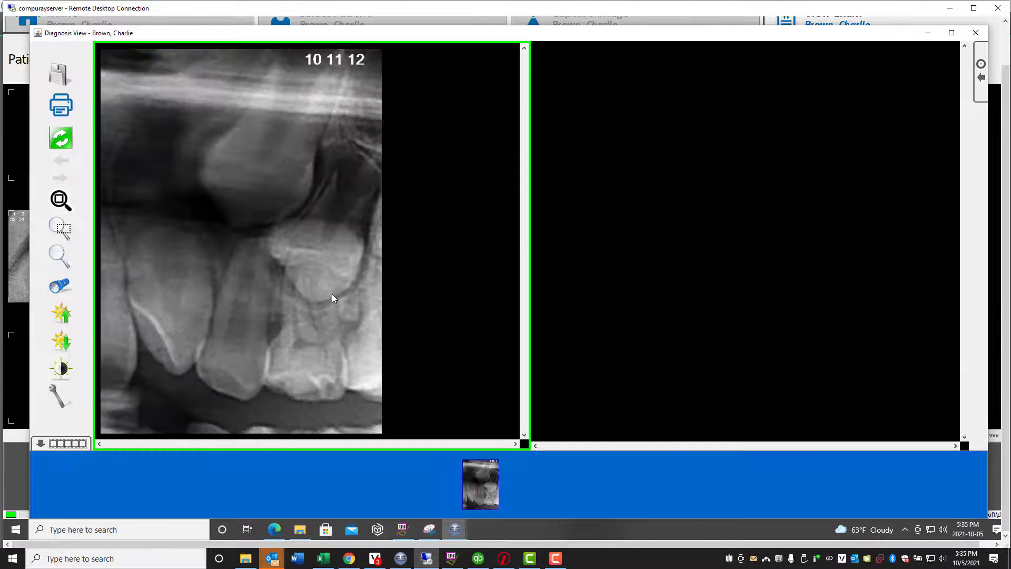
pyautogui.click(70, 318)
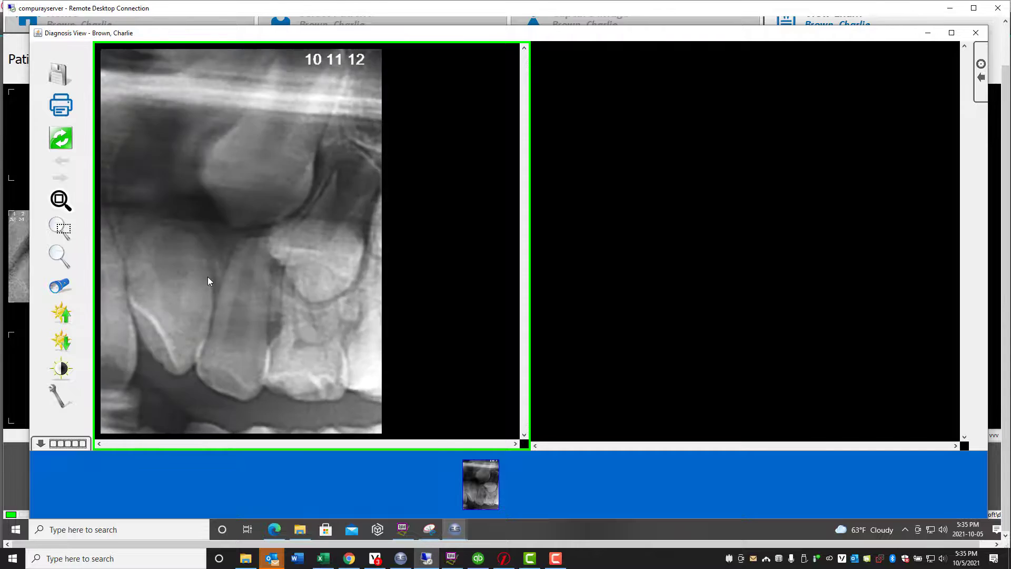
pyautogui.moveTo(207, 264); pyautogui.dragTo(174, 251)
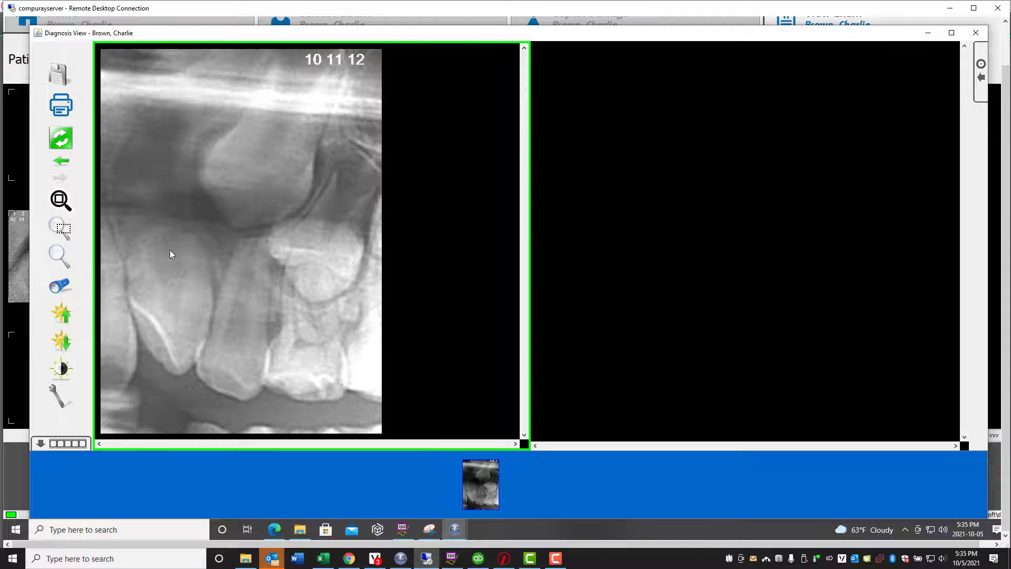
pyautogui.click(981, 36)
pyautogui.click(495, 298)
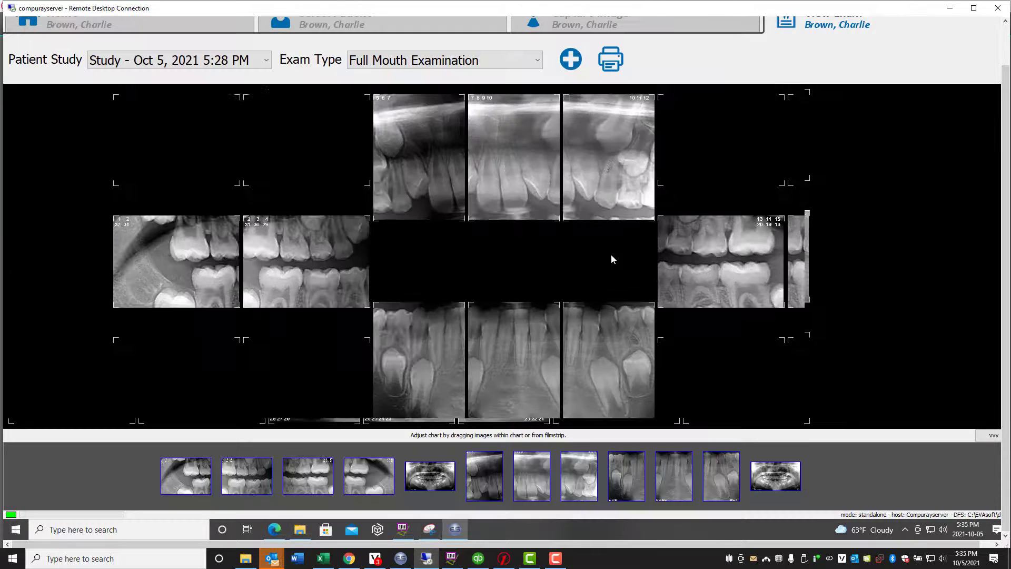
# Step: Open the upper anterior image of teeth 5 6 7 for diagnosis, lighten it with the brightness/contrast adjustment, and save the changes on closing
pyautogui.doubleClick(317, 155)
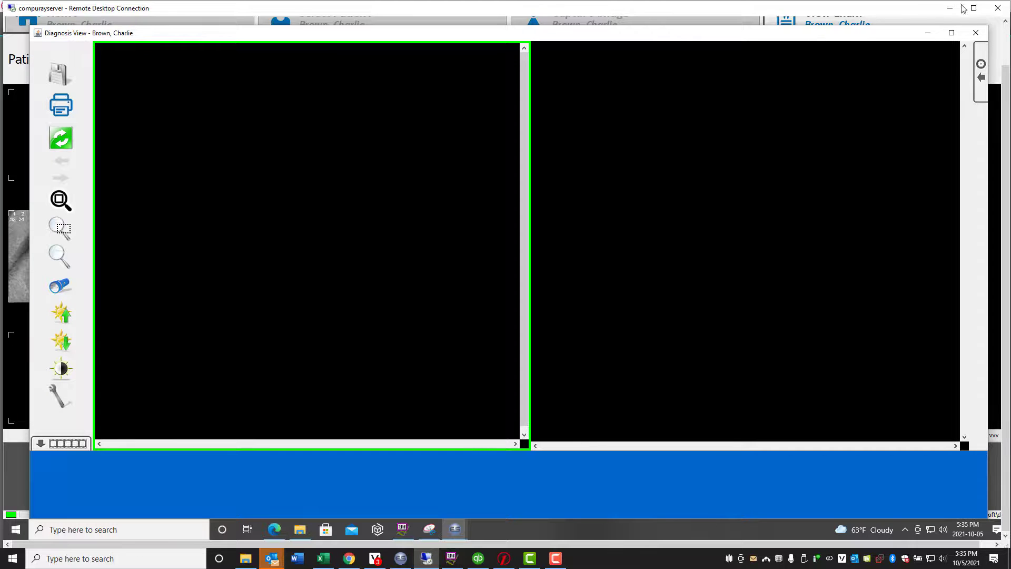
pyautogui.click(976, 35)
pyautogui.doubleClick(332, 142)
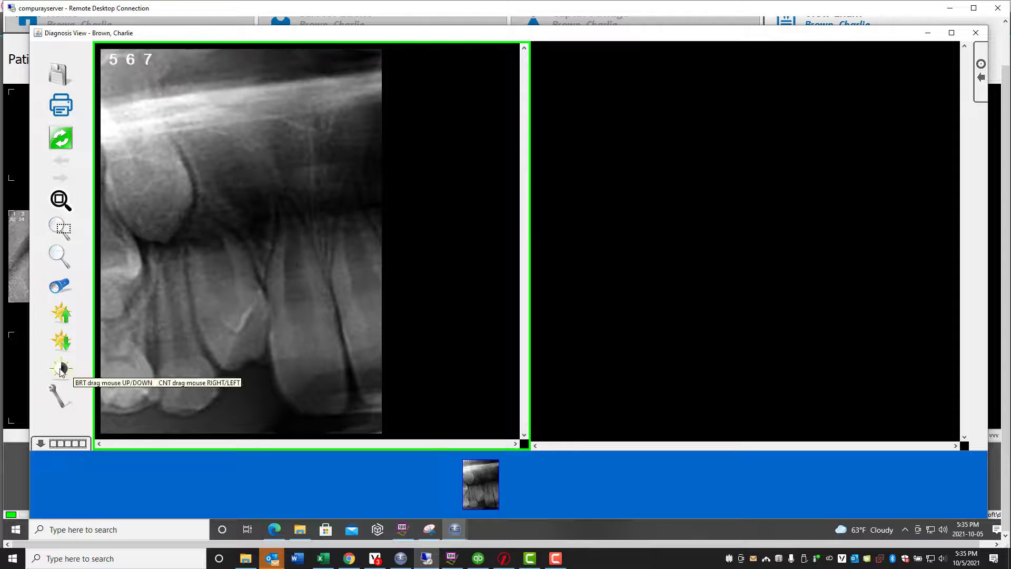
pyautogui.click(62, 368)
pyautogui.moveTo(208, 361); pyautogui.dragTo(218, 310)
pyautogui.click(978, 33)
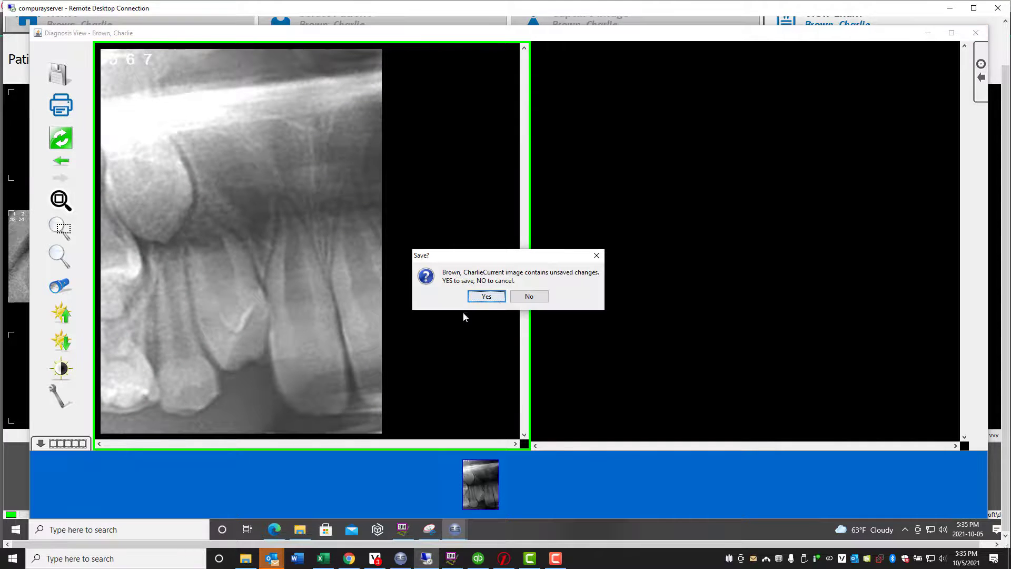
pyautogui.click(481, 293)
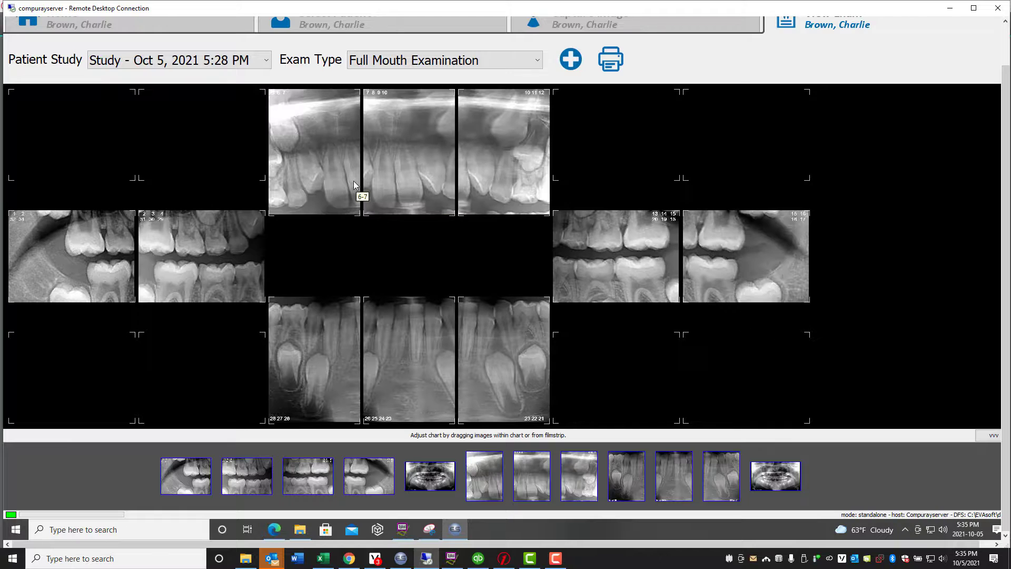